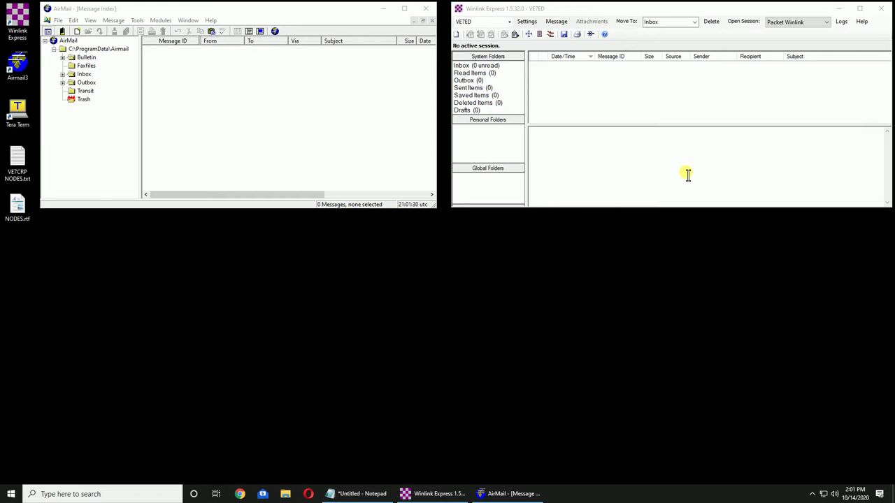
Start a Packet Winlink session and see the TNC initialization fail on COM5 at 1200 baud.
click(751, 24)
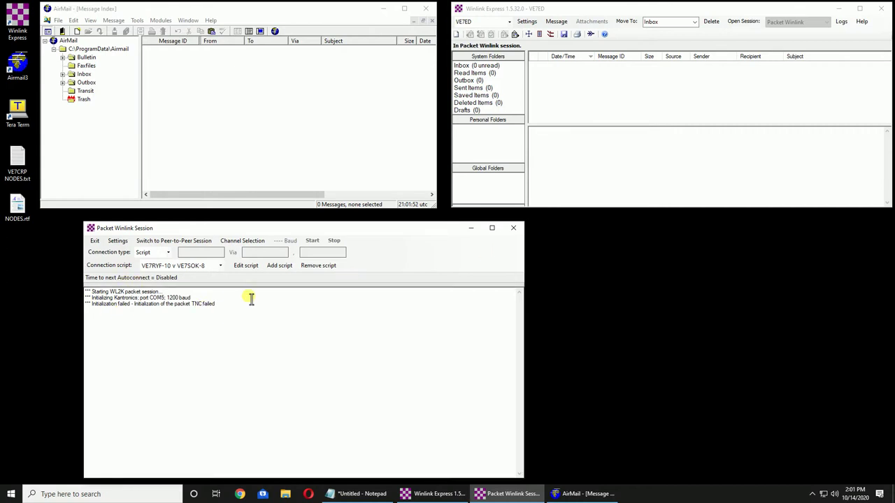
Close the failed session and check in Device Manager that the USB serial port is COM5.
click(515, 229)
click(90, 495)
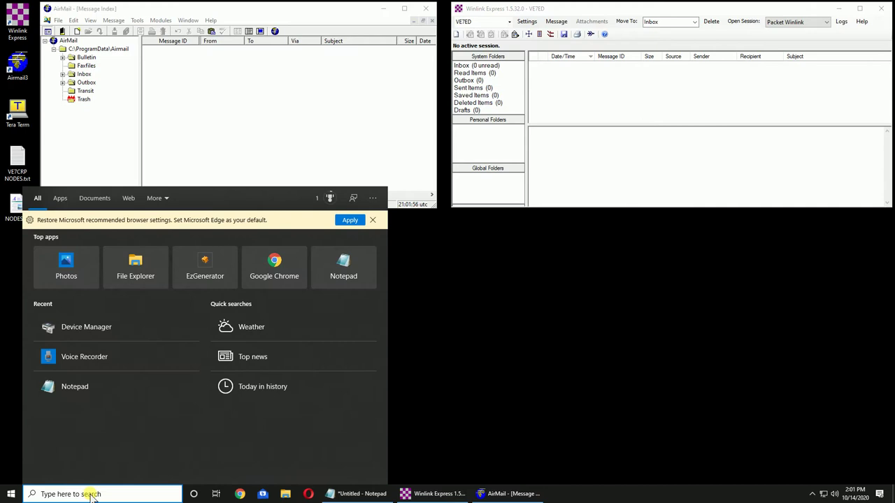
text(dev)
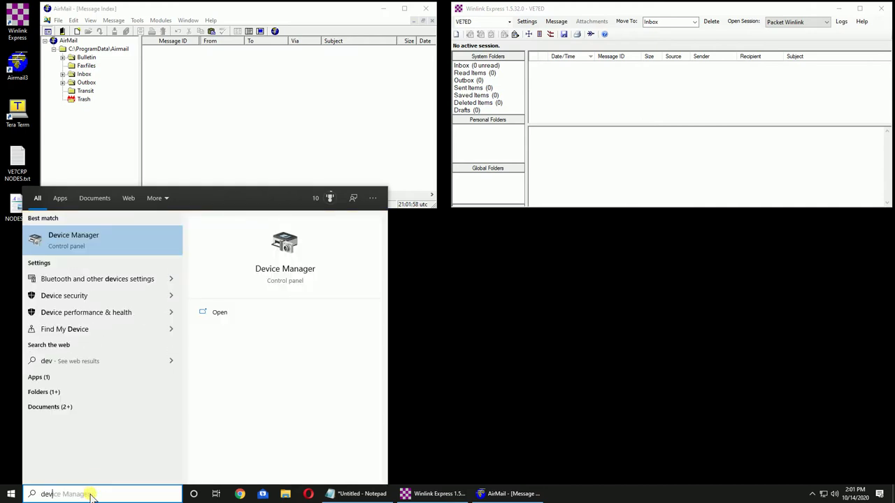
key(Return)
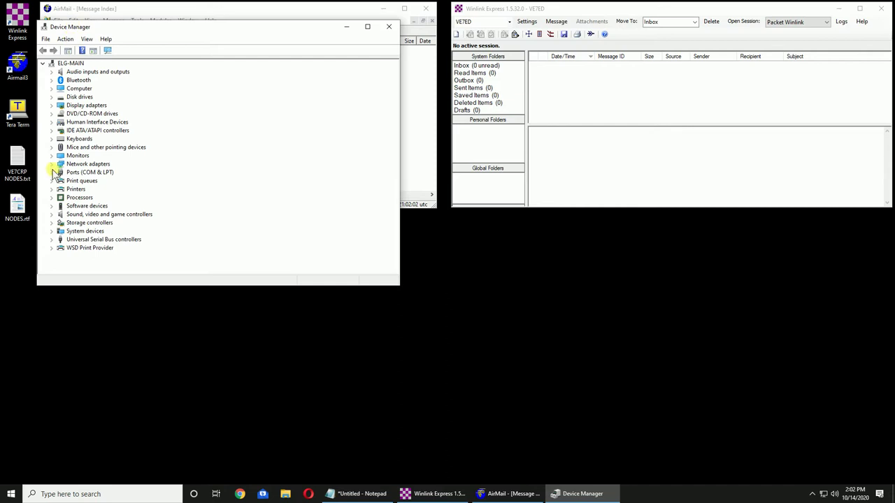
click(52, 173)
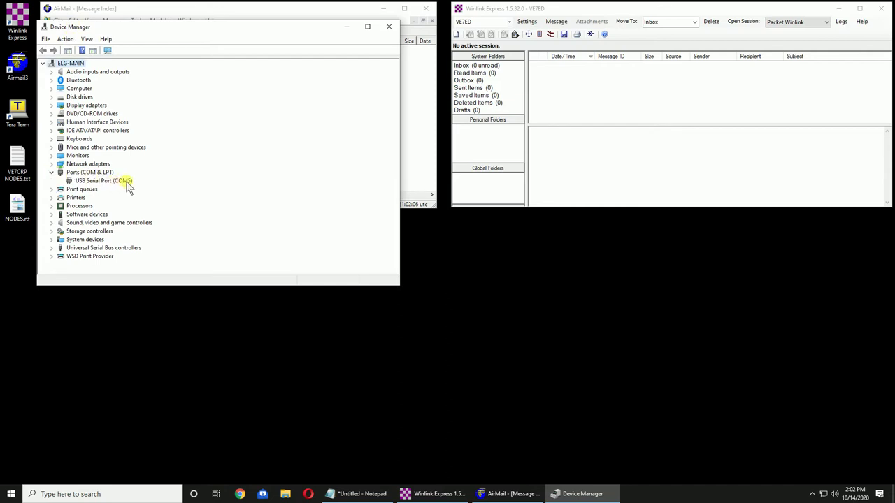
click(389, 26)
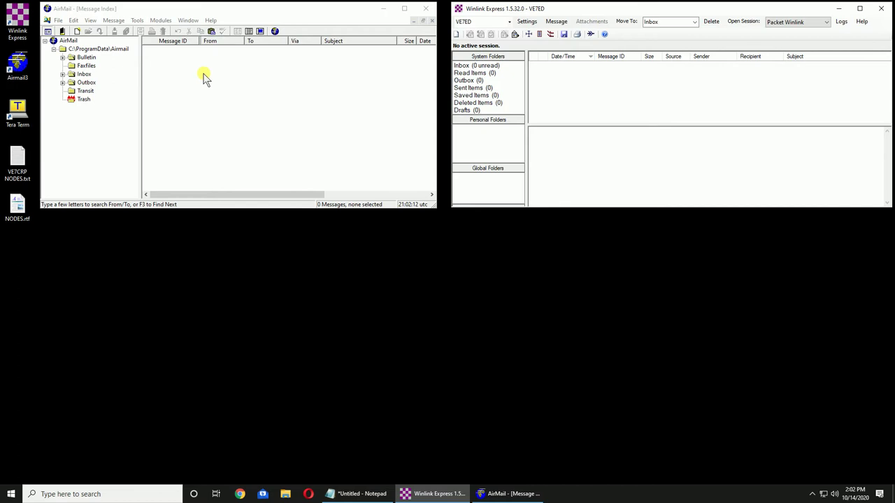
Set AirMail's KAM+ connection to Comm Port COM5 and baud rate 9600, then save.
click(137, 21)
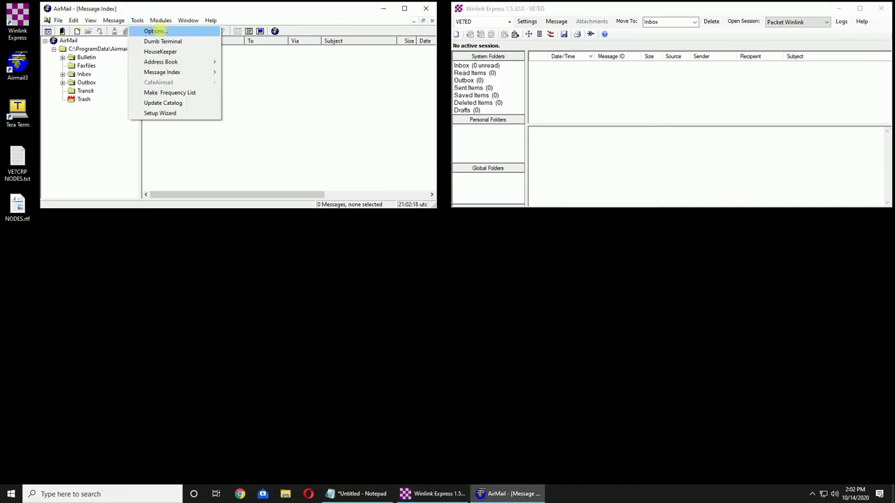
click(156, 32)
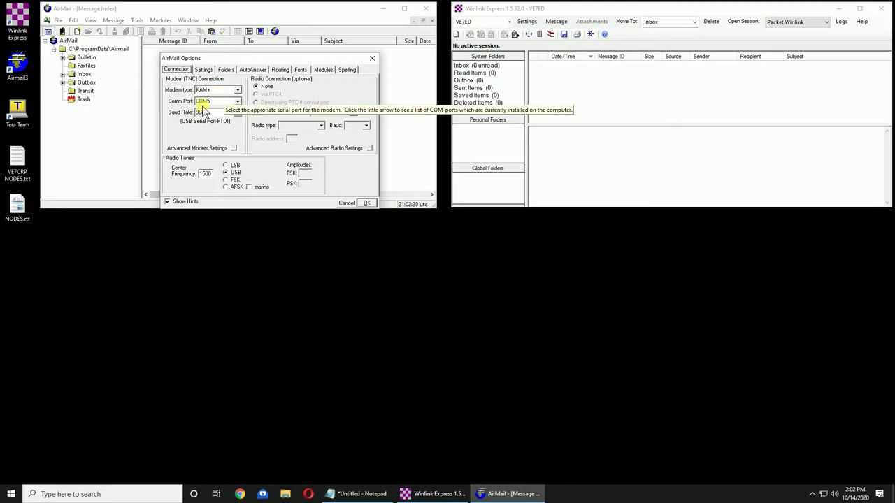
click(238, 101)
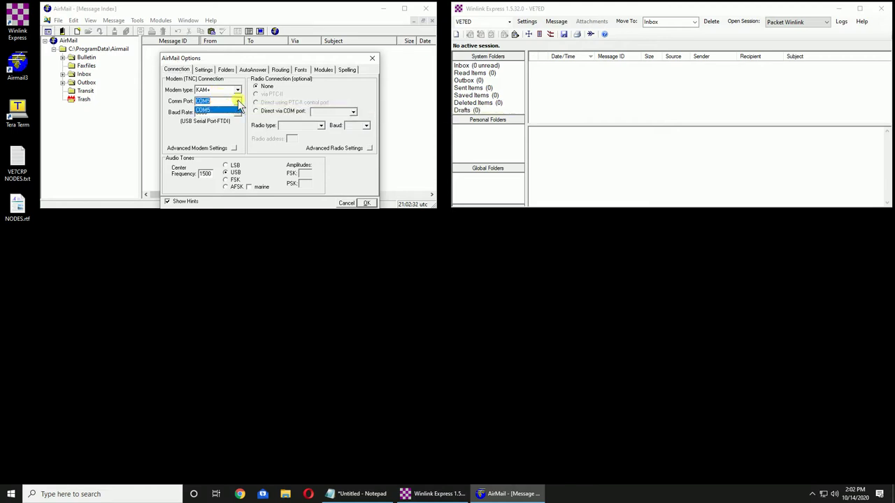
click(224, 110)
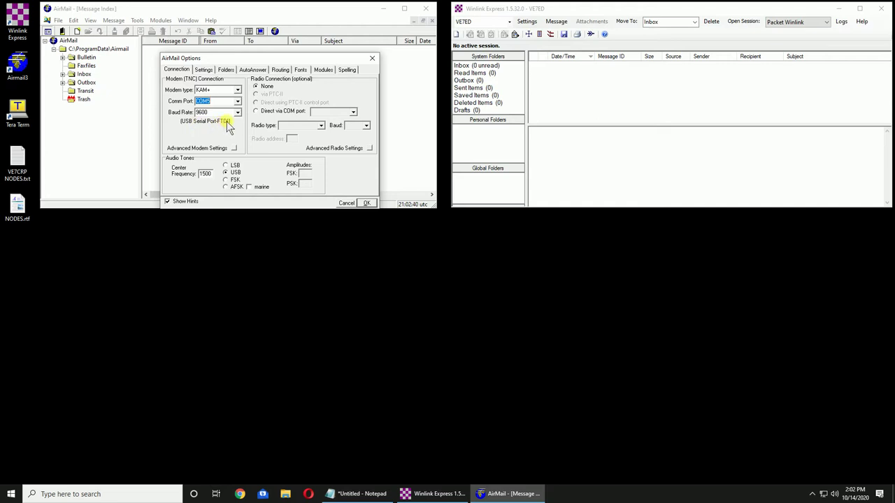
click(238, 113)
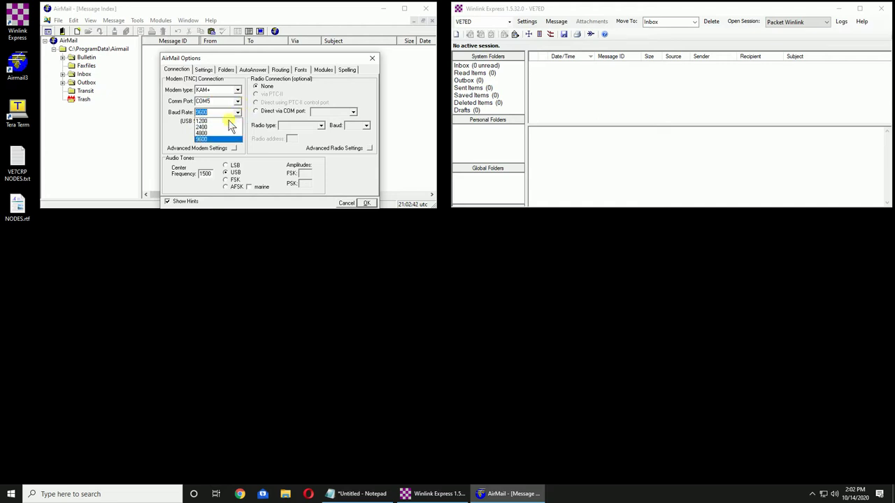
click(217, 139)
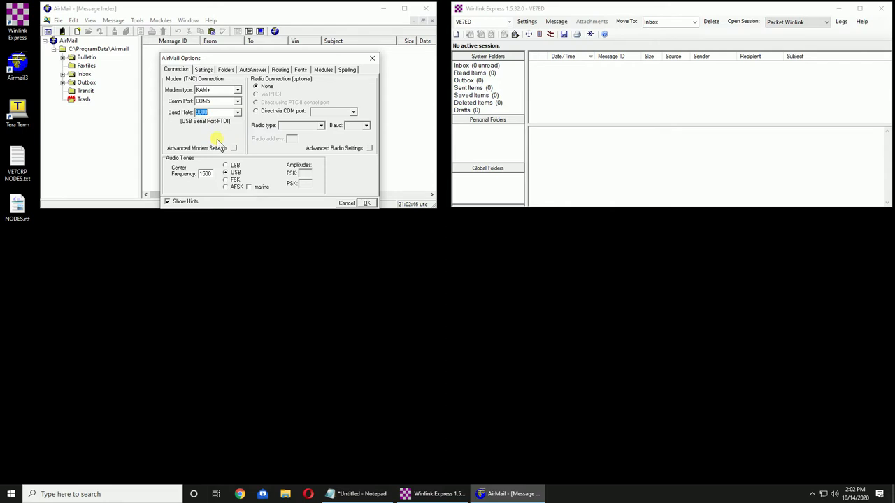
click(367, 203)
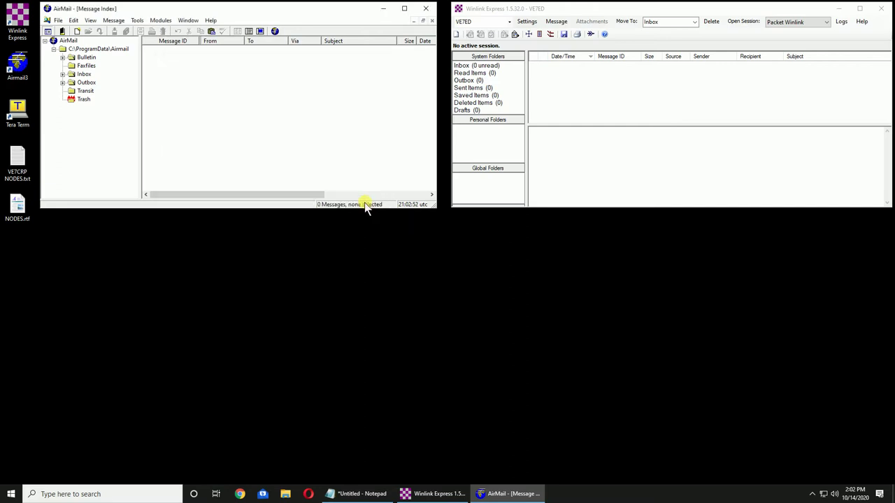
Wake the TNC in AirMail's Dumb Terminal to get a cmd: prompt, then close it.
click(137, 20)
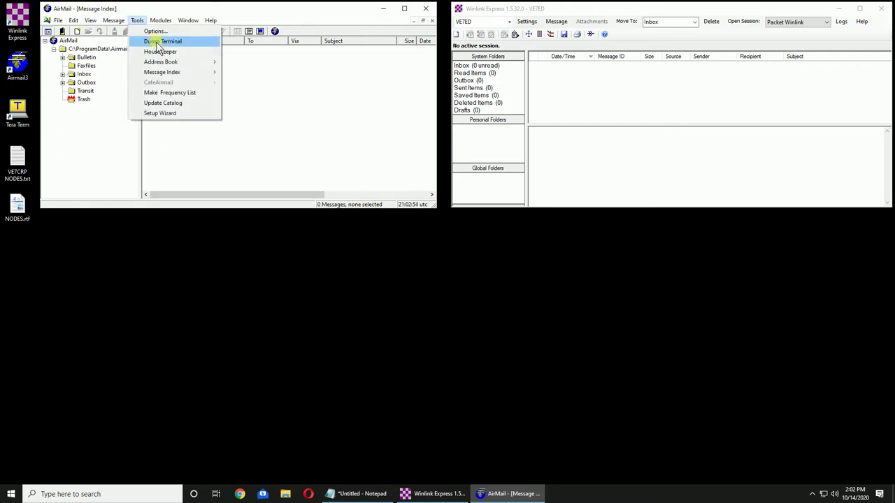
click(159, 41)
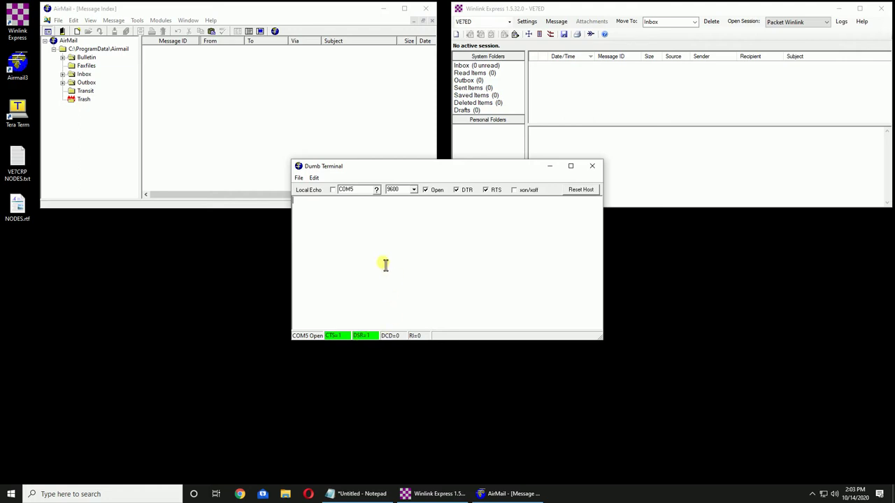
click(300, 208)
key(Return)
drag(307, 221, 295, 222)
click(593, 167)
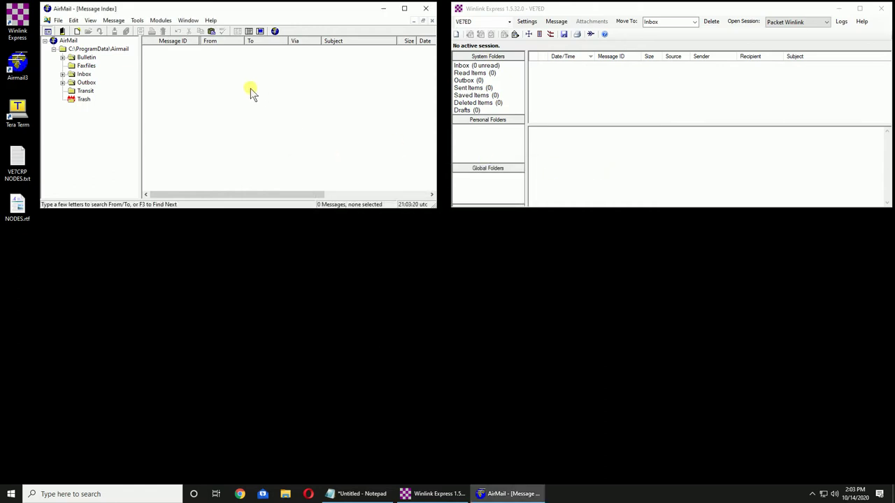
Keep KPC-3 as the TNC type in the VHF Packet Client module setup and save the options.
click(137, 21)
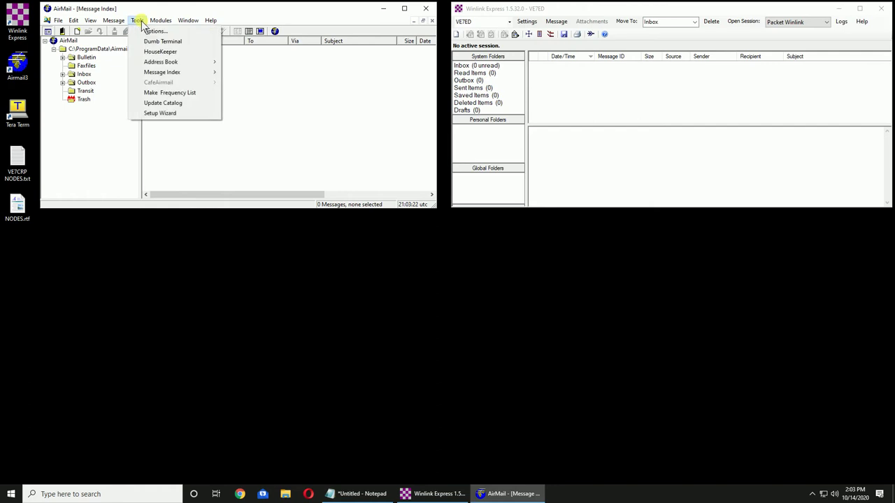
click(156, 31)
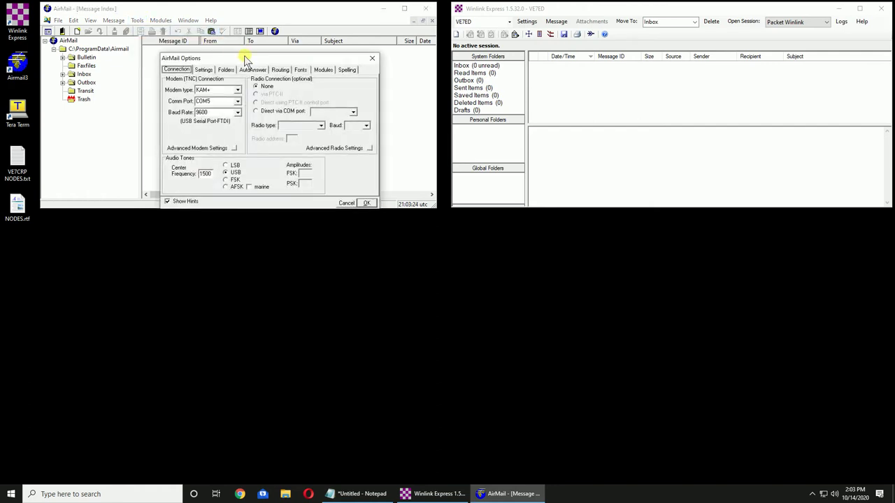
click(324, 70)
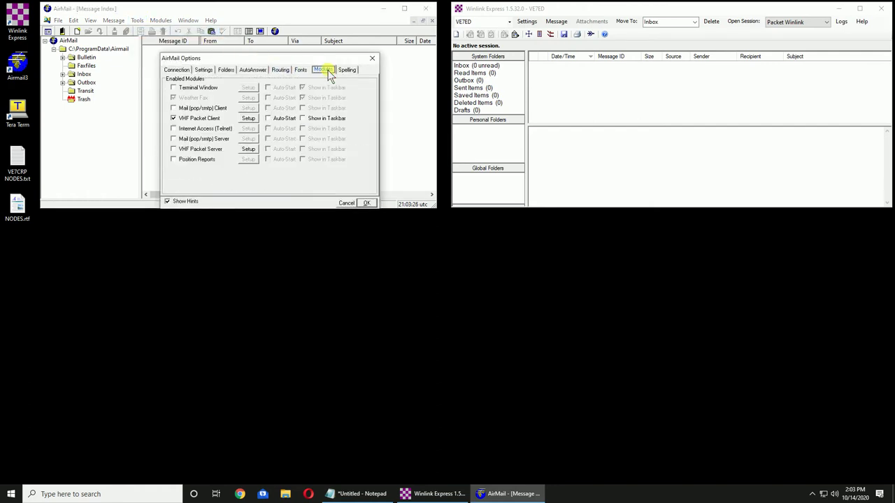
click(174, 98)
click(249, 118)
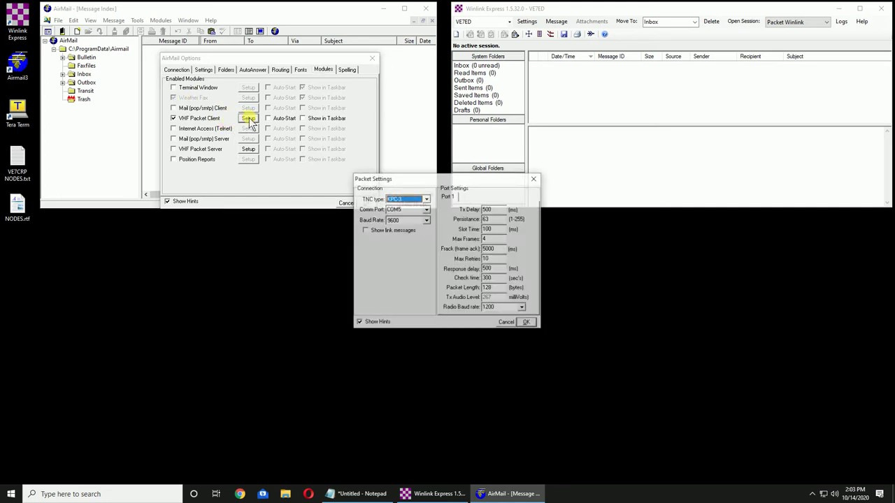
click(425, 199)
click(399, 220)
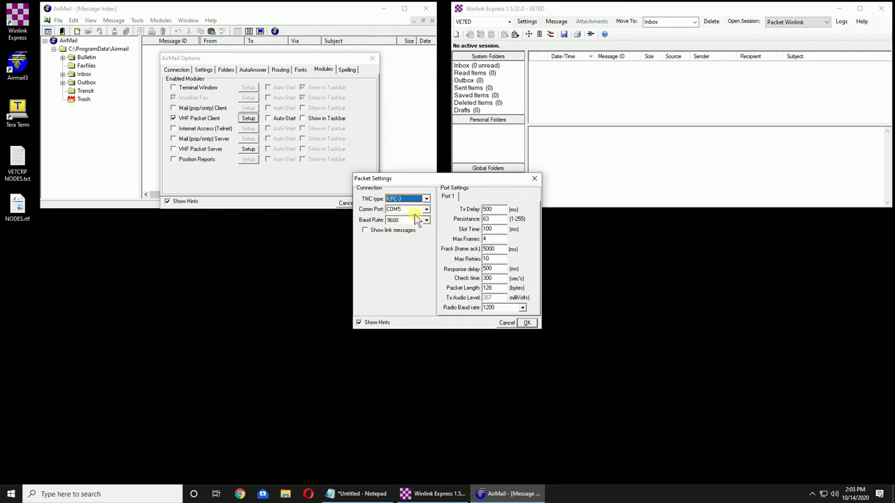
click(529, 324)
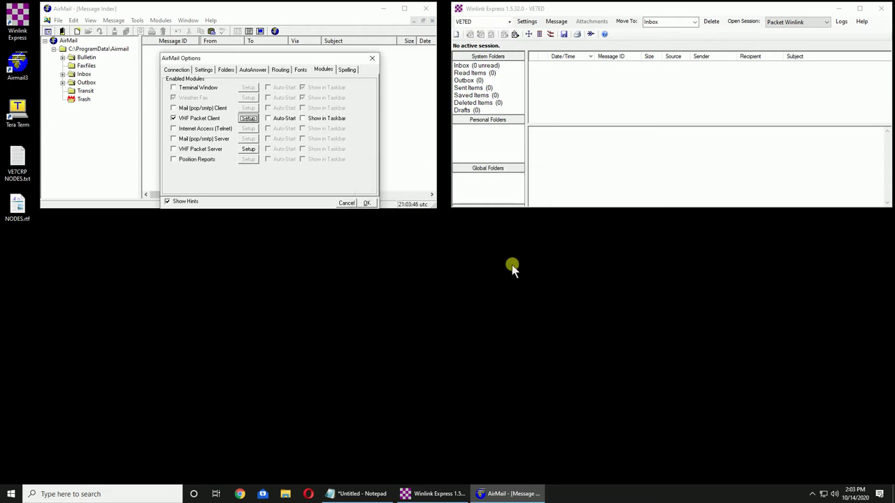
click(368, 203)
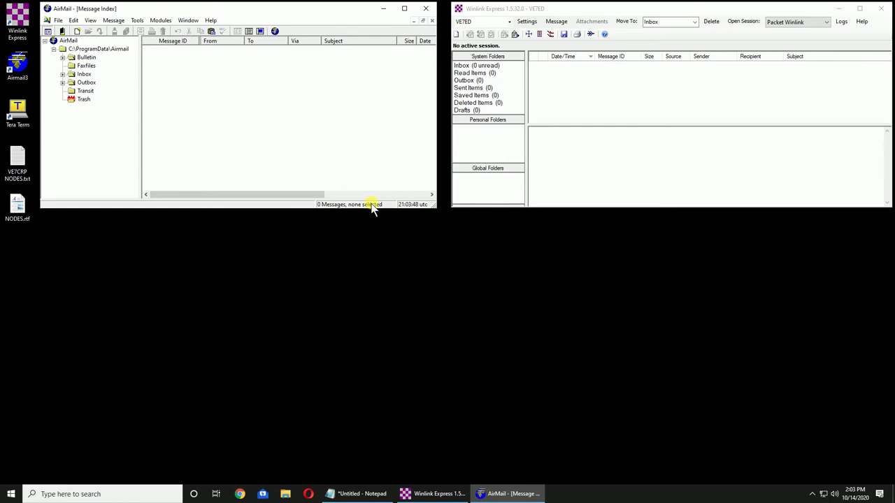
Open AirMail's Packet Client and confirm it reports 'Packet initialized OK'.
click(275, 32)
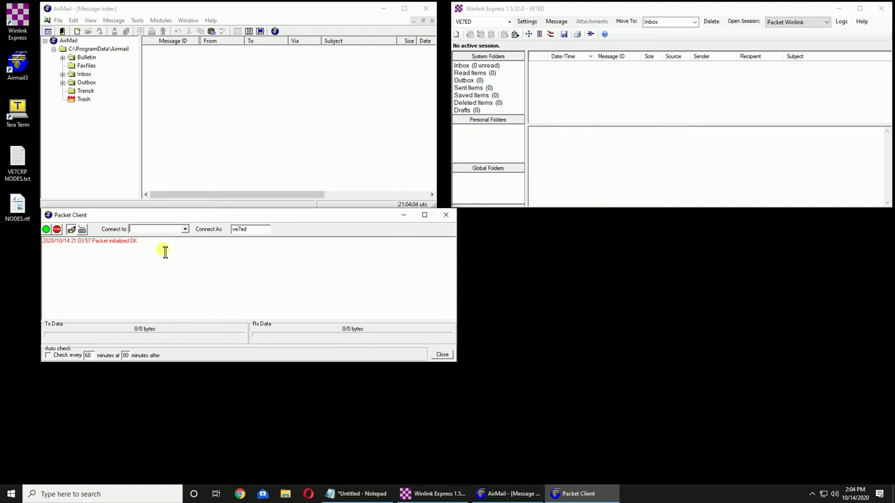
Close AirMail's packet client, reopen Packet Winlink, and change the TNC serial baud to 9600.
click(445, 215)
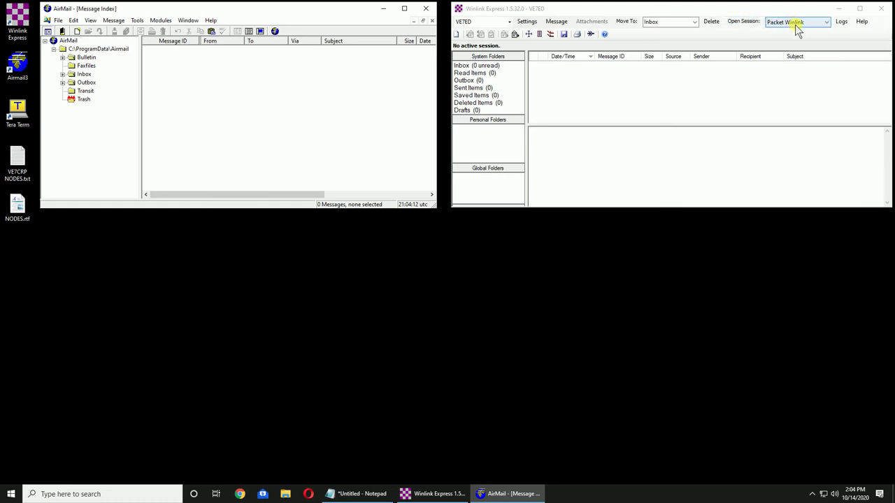
click(746, 22)
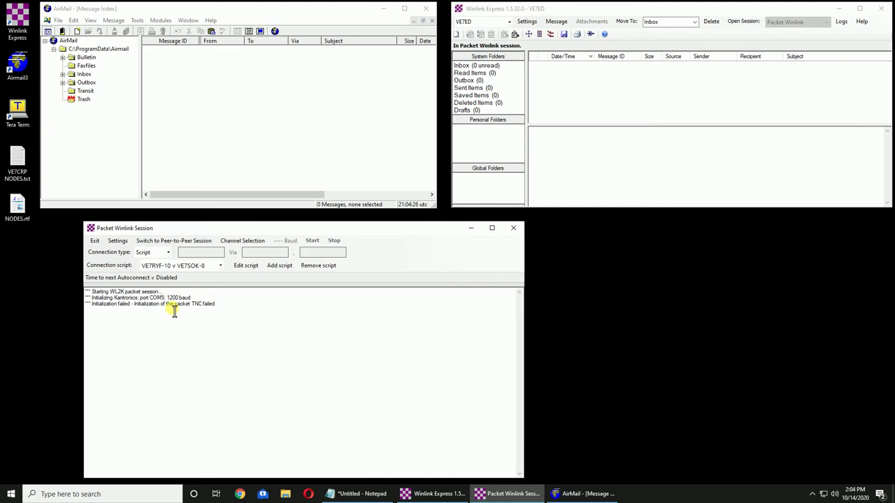
click(129, 243)
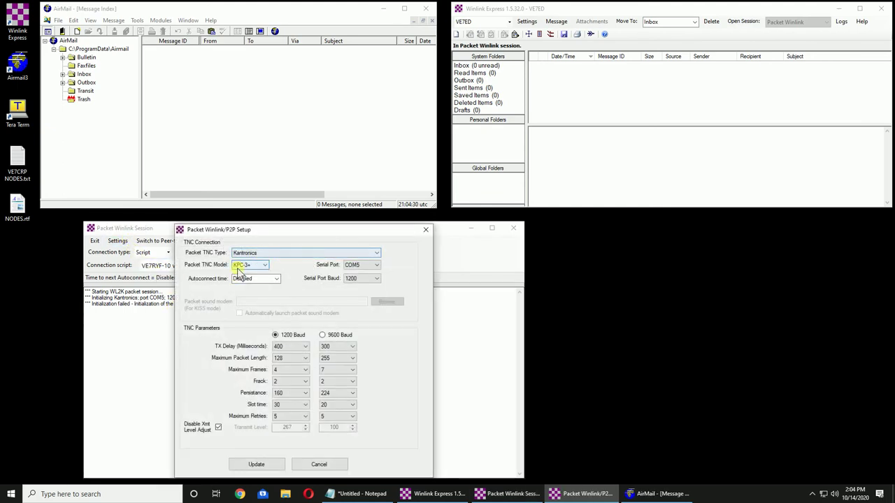
click(375, 266)
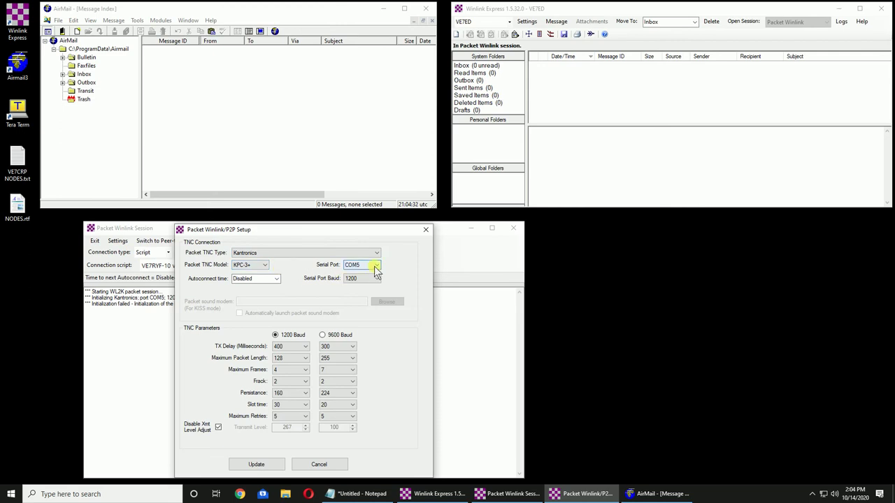
click(378, 281)
click(378, 279)
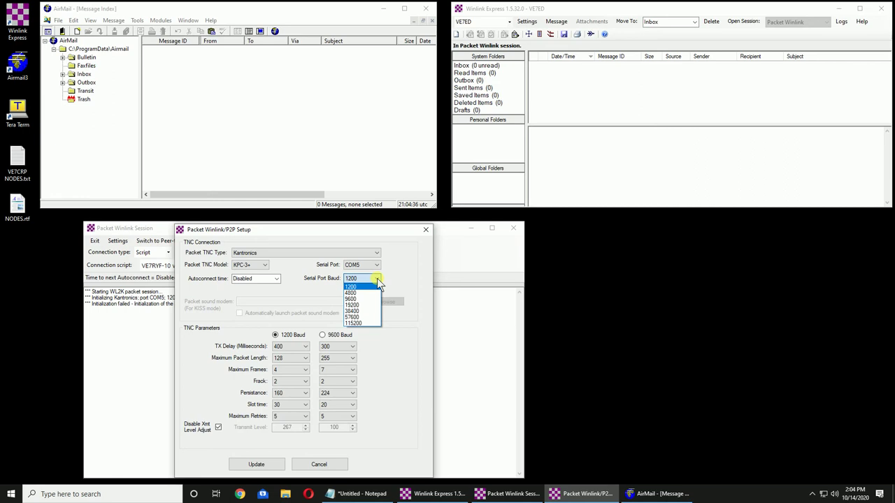
click(367, 300)
click(253, 466)
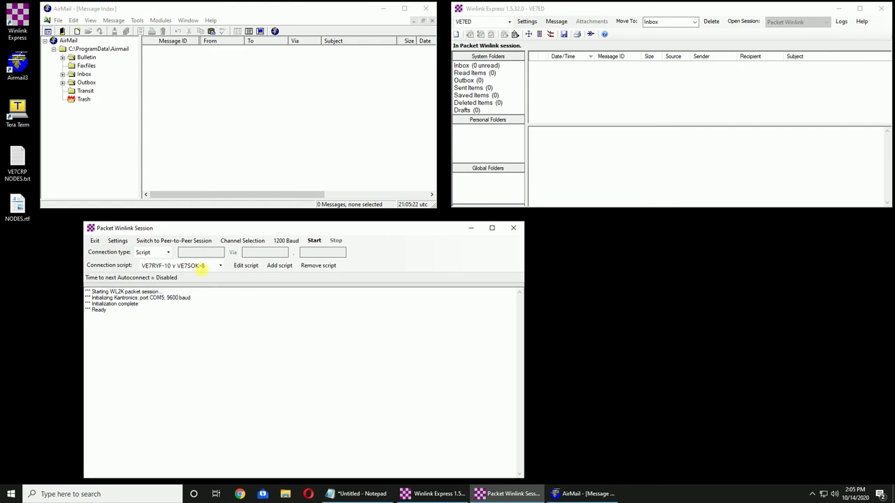
click(127, 241)
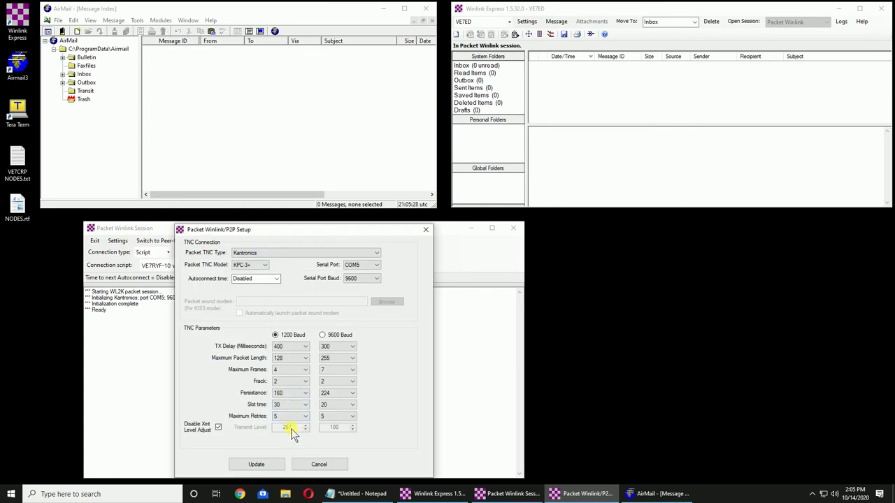
click(219, 428)
drag(300, 429, 282, 433)
text(100)
key(BackSpace)
key(BackSpace)
key(BackSpace)
text(267)
click(218, 428)
click(273, 465)
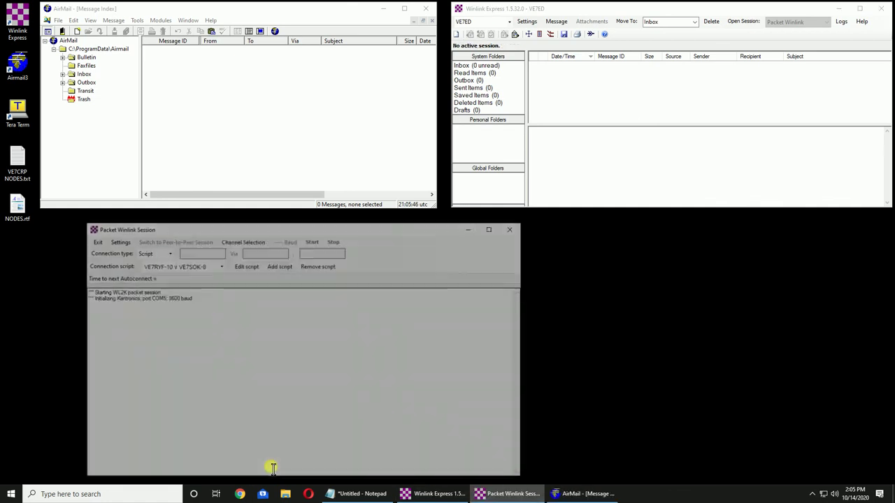